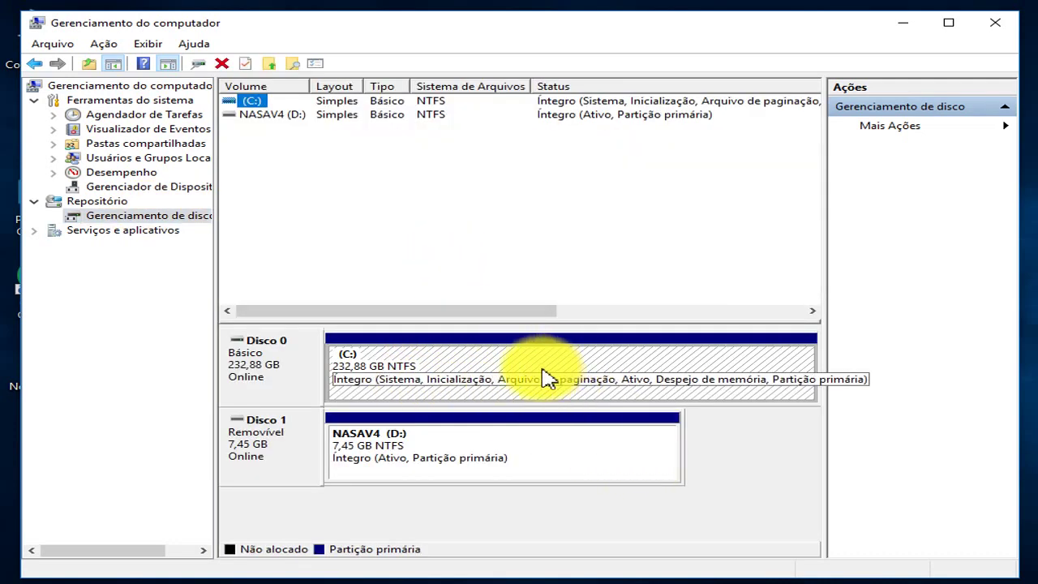
Shrink the C: volume on Disco 0 by 30720 MB
right_click(492, 360)
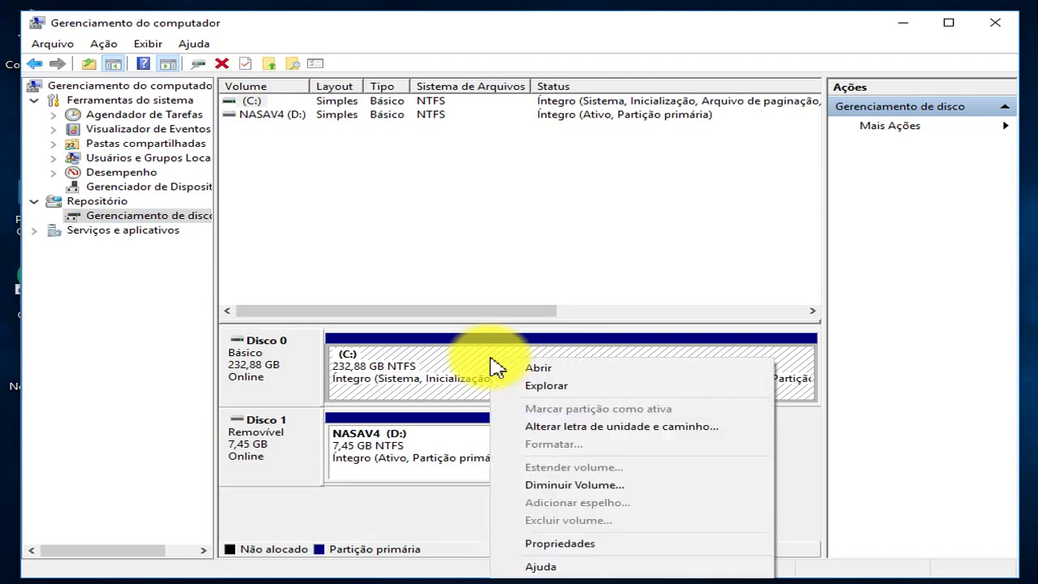
click(558, 490)
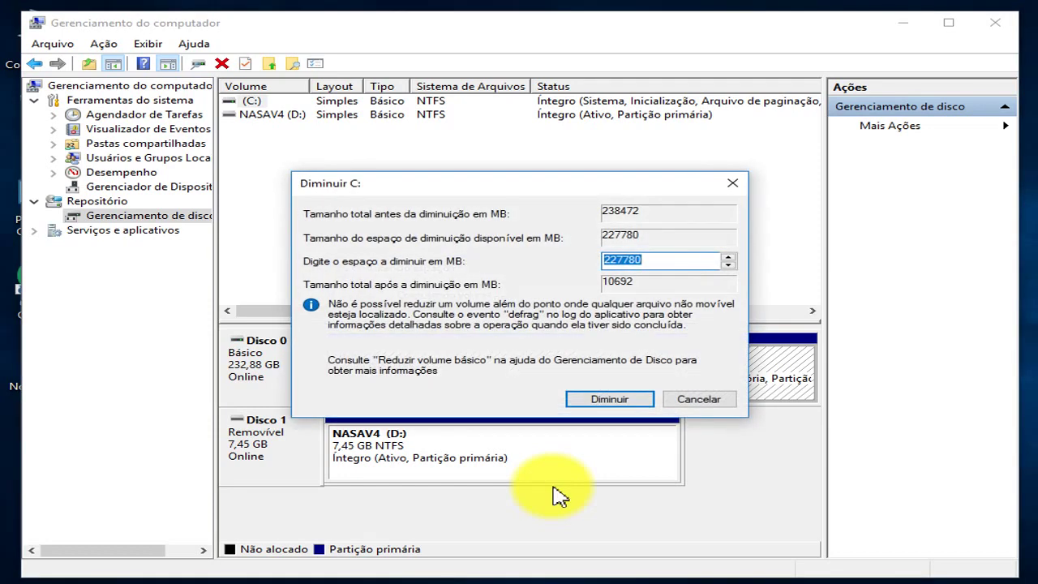
click(661, 260)
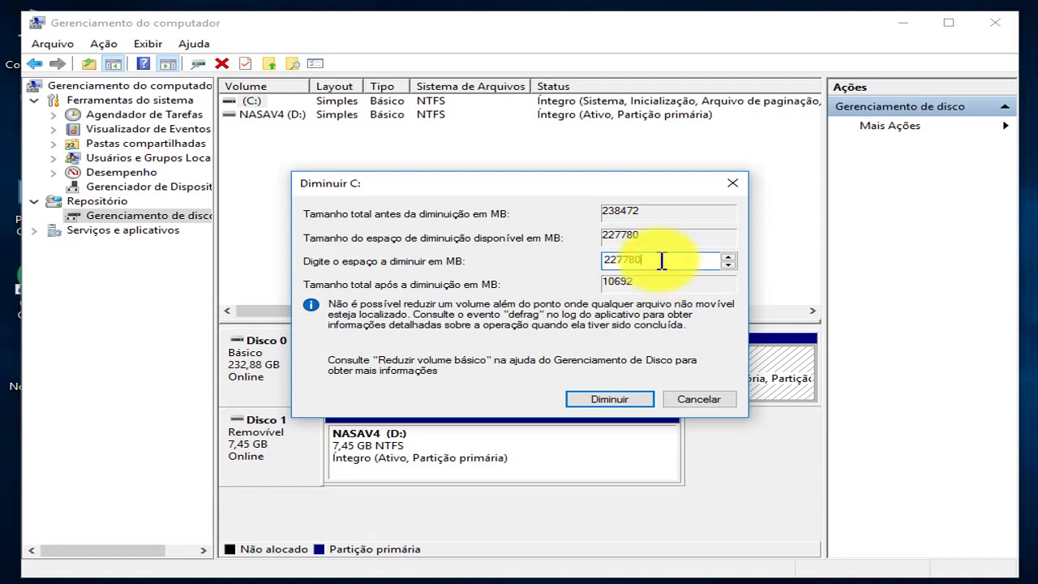
key(BackSpace)
key(BackSpace)
key(BackSpace)
key(BackSpace)
key(BackSpace)
key(BackSpace)
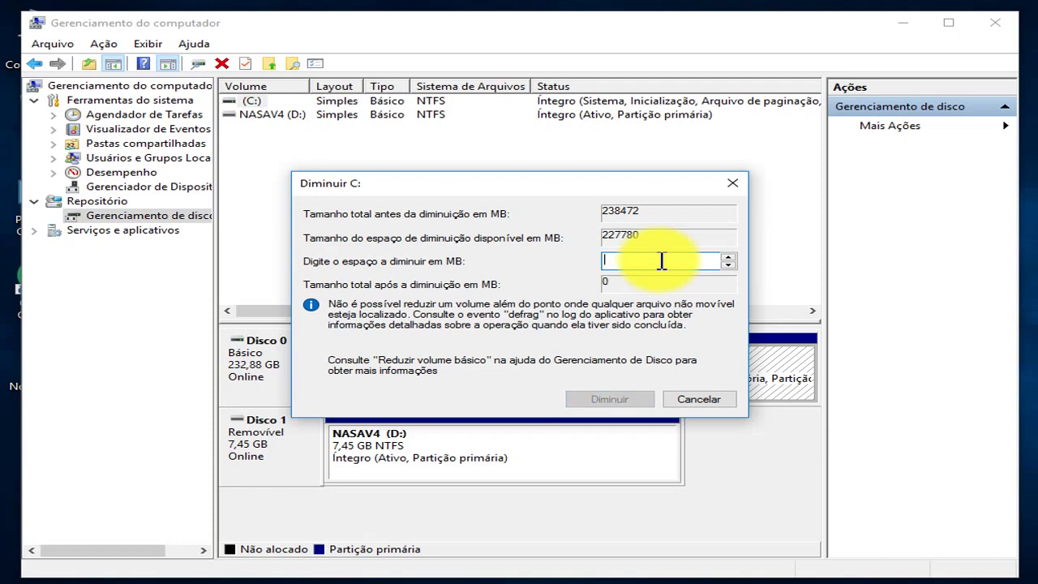
text(30)
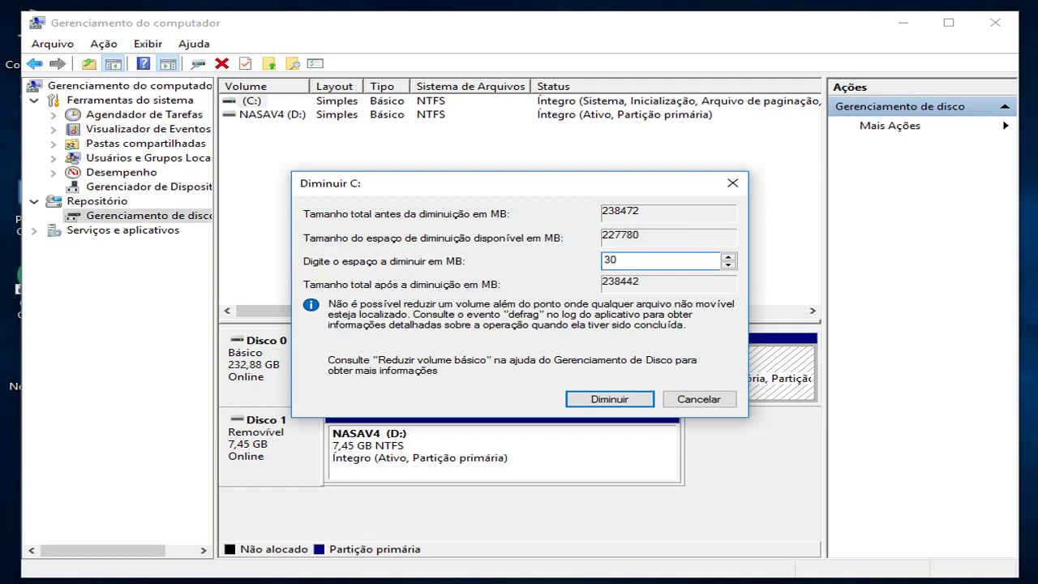
text(720)
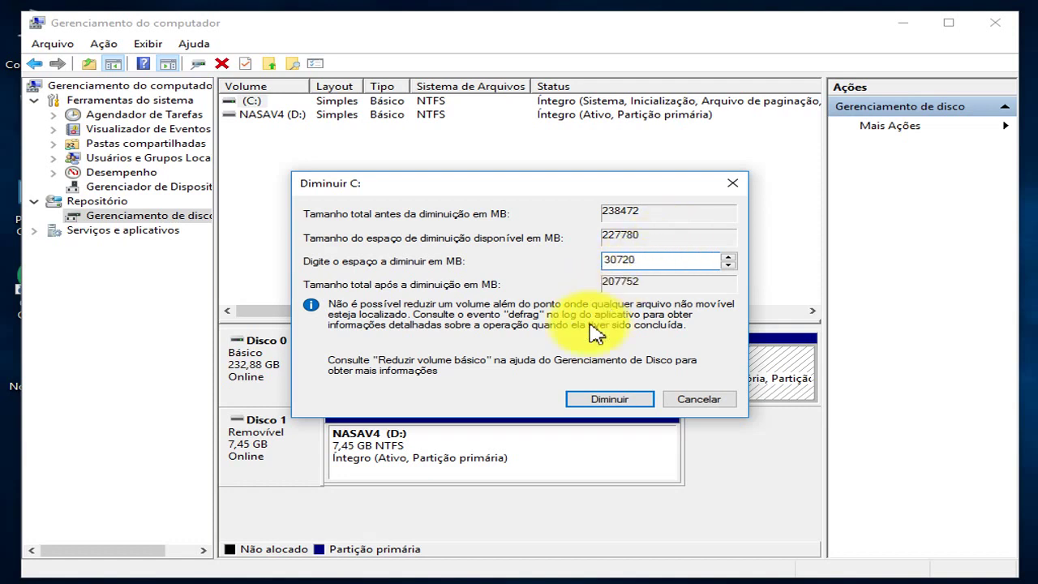
click(600, 402)
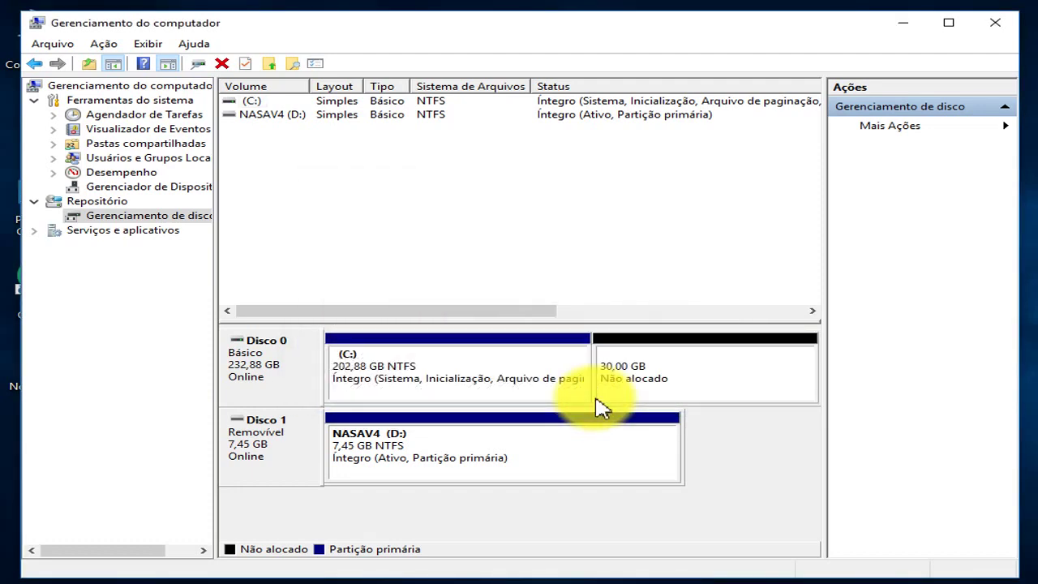
Create a 30720 MB simple volume with drive letter P in Disco 0's unallocated space, and close Computer Management
right_click(657, 381)
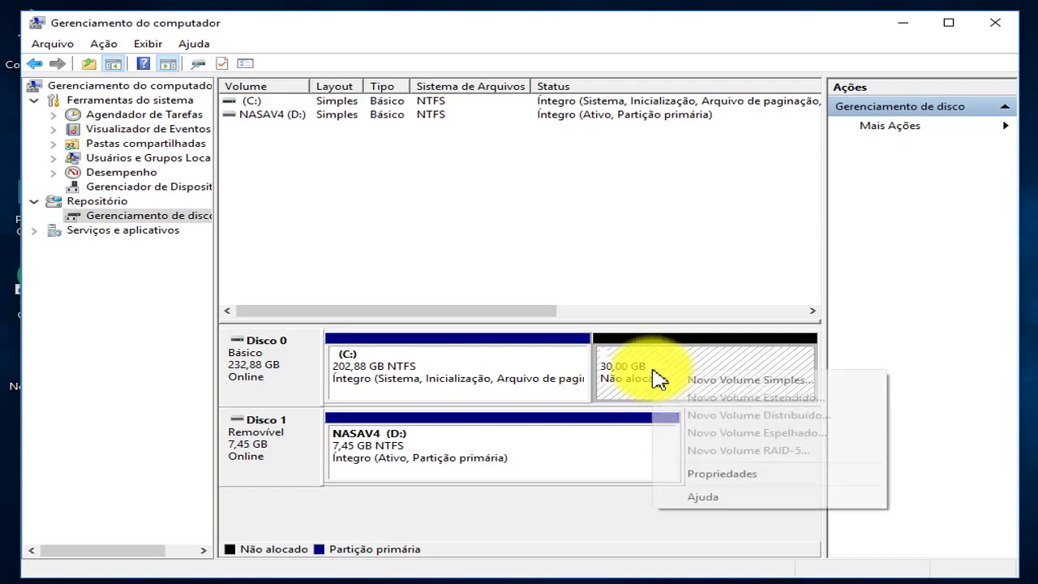
click(720, 379)
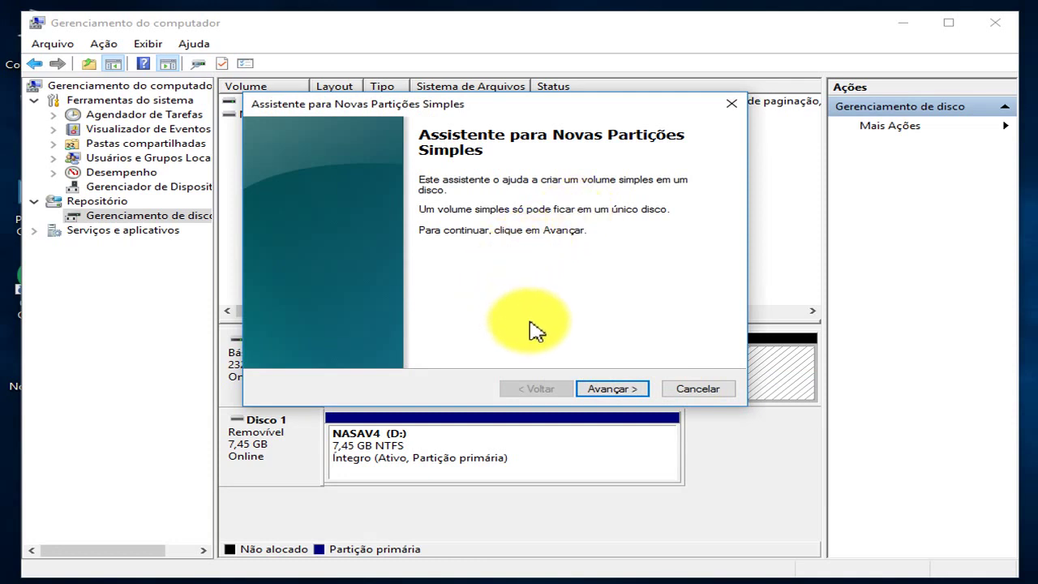
click(610, 390)
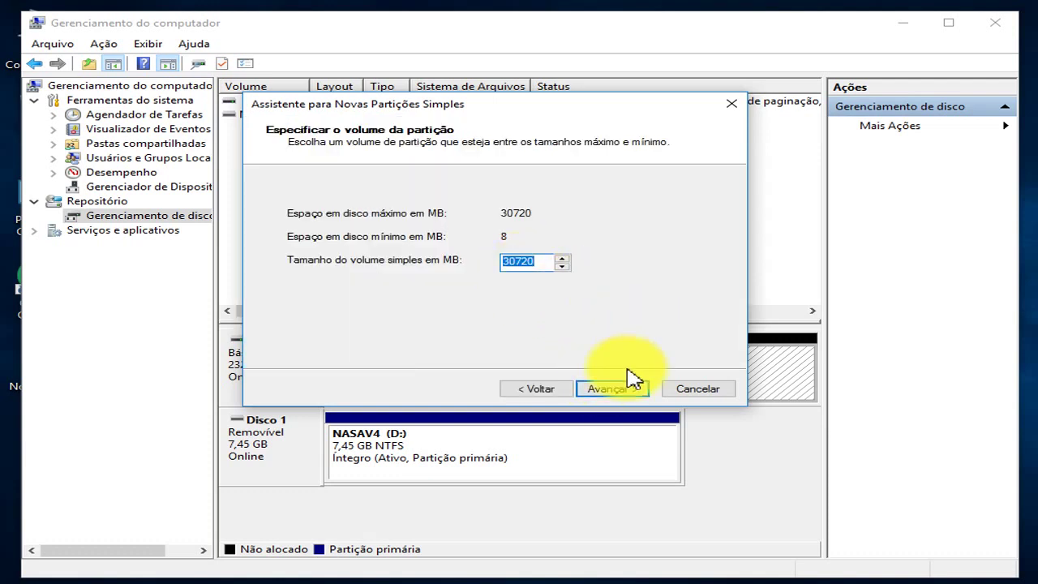
click(622, 393)
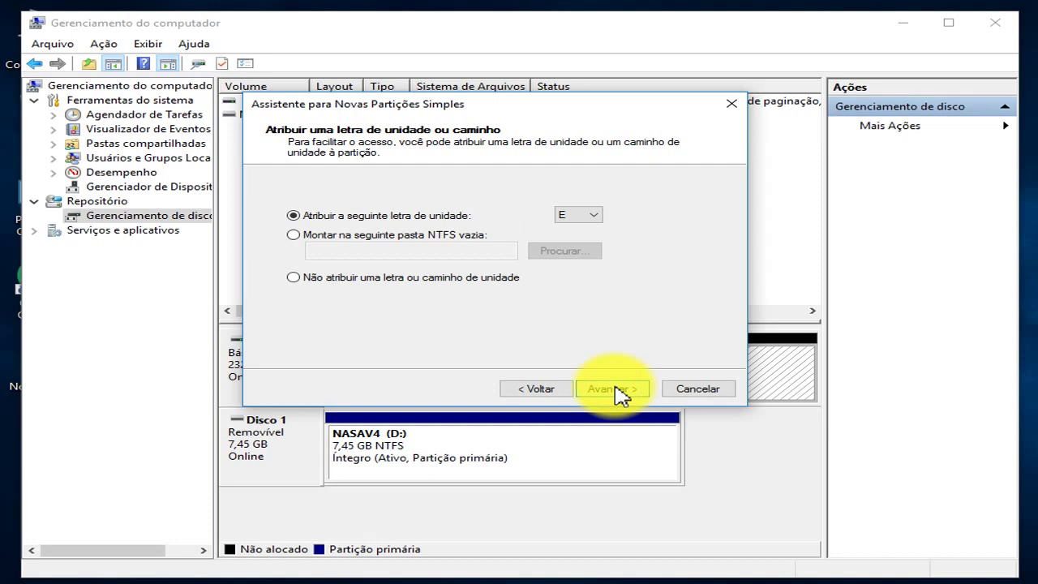
click(596, 218)
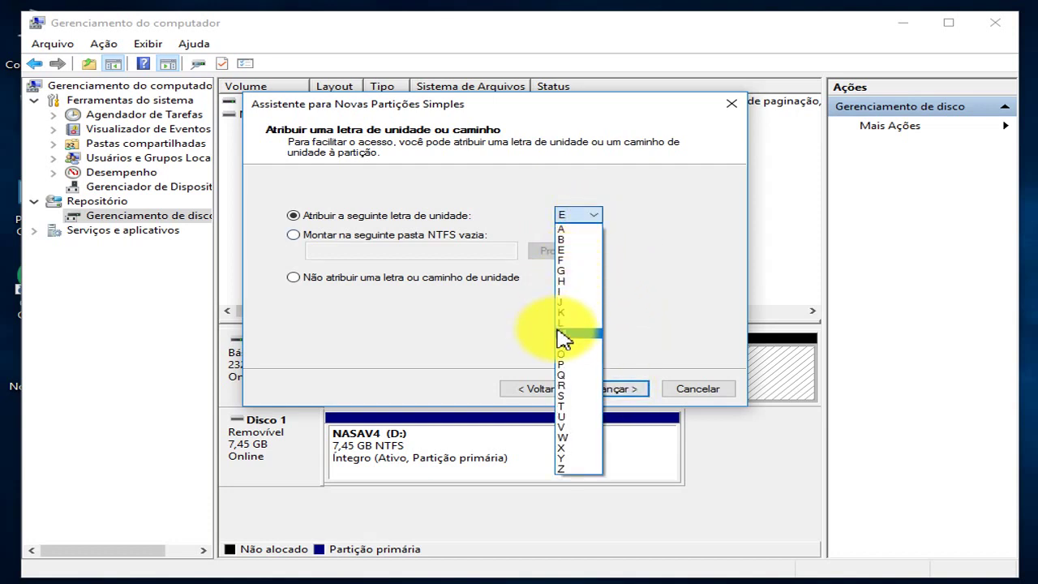
click(577, 365)
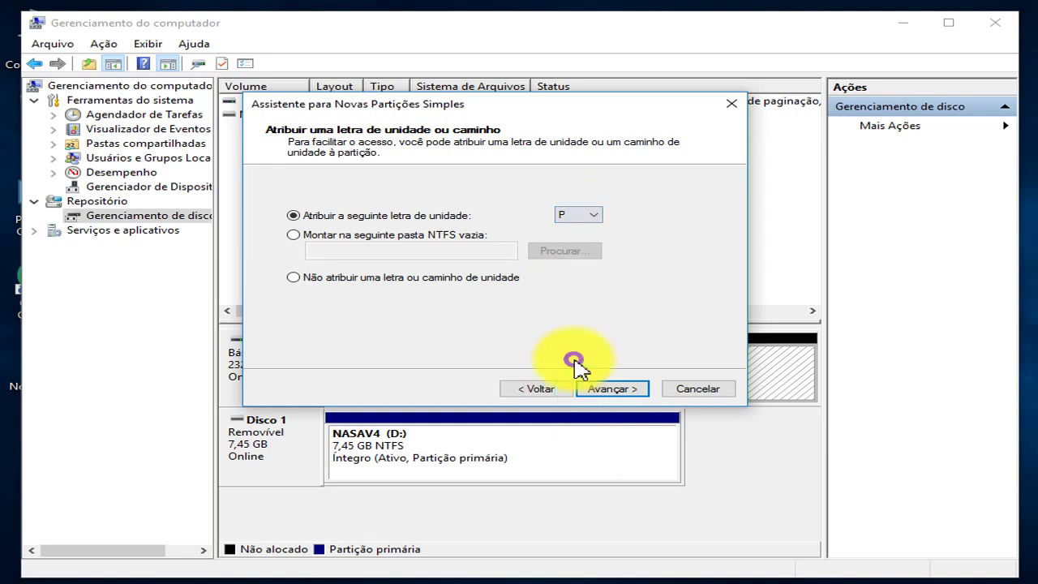
click(620, 390)
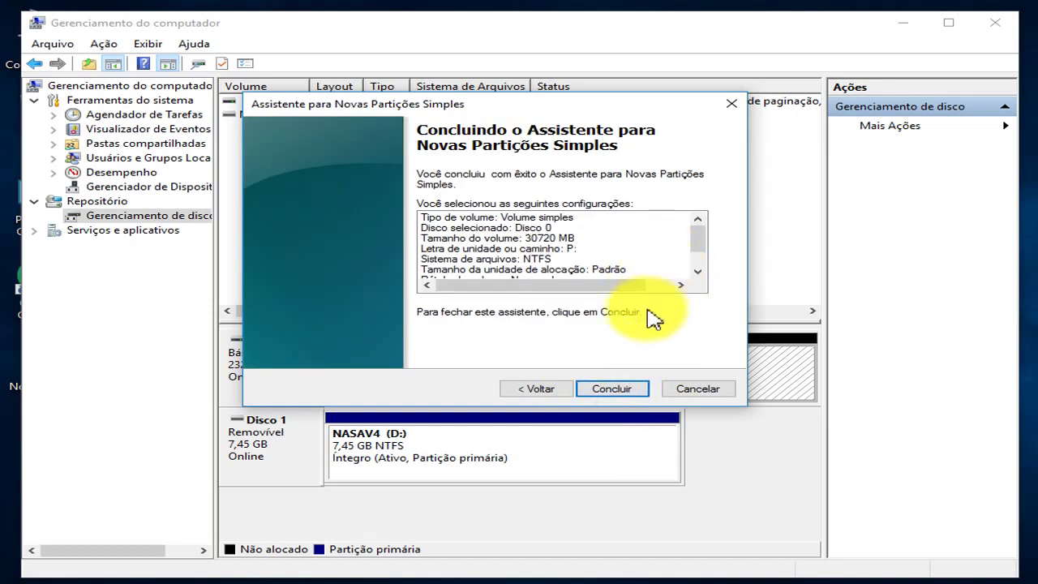
click(631, 396)
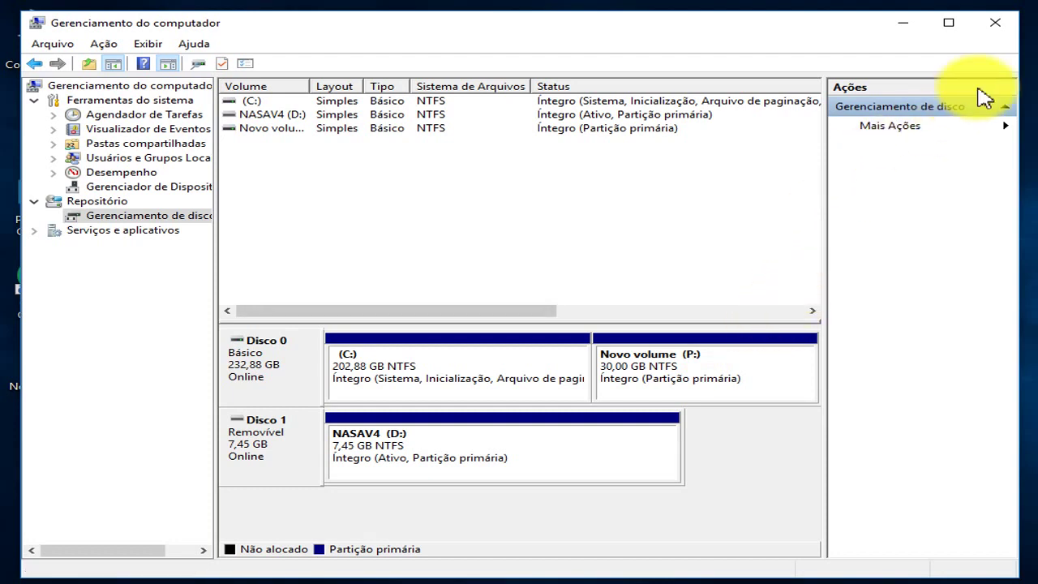
click(996, 24)
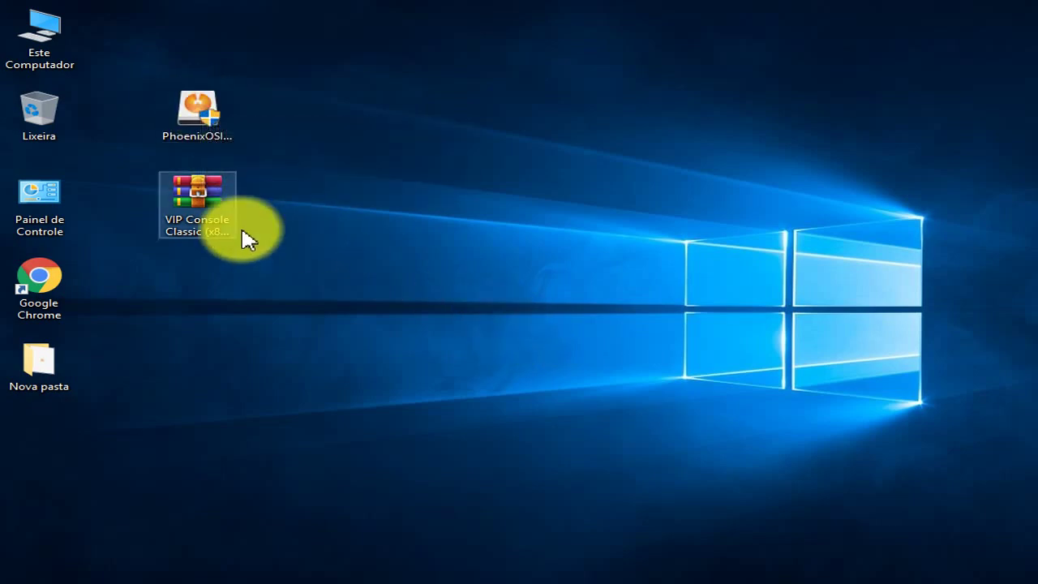
Run the PhoenixOSInstaller-v1.6.1.319-x86 file on the desktop as administrator
right_click(208, 131)
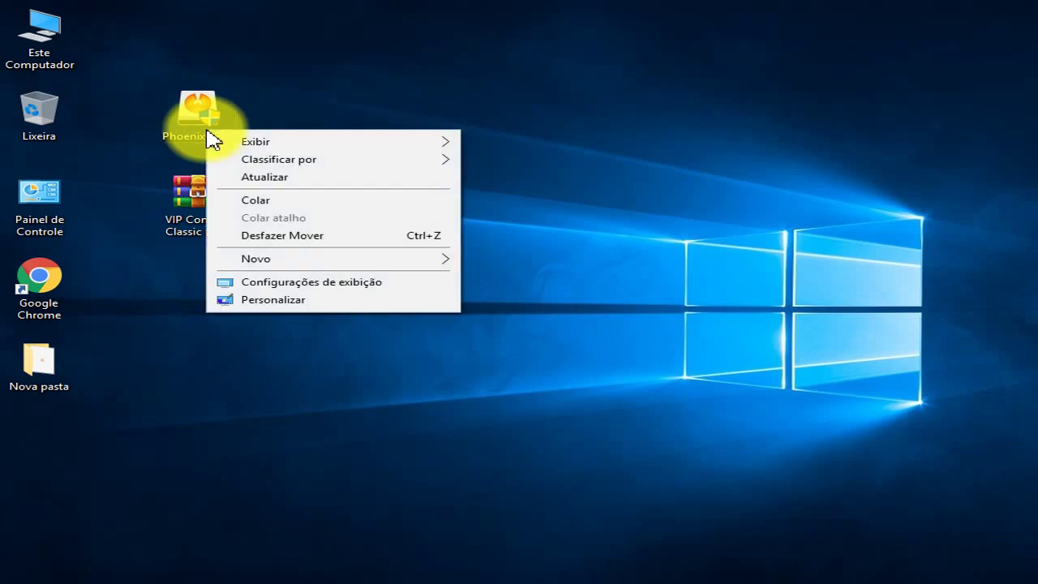
right_click(195, 107)
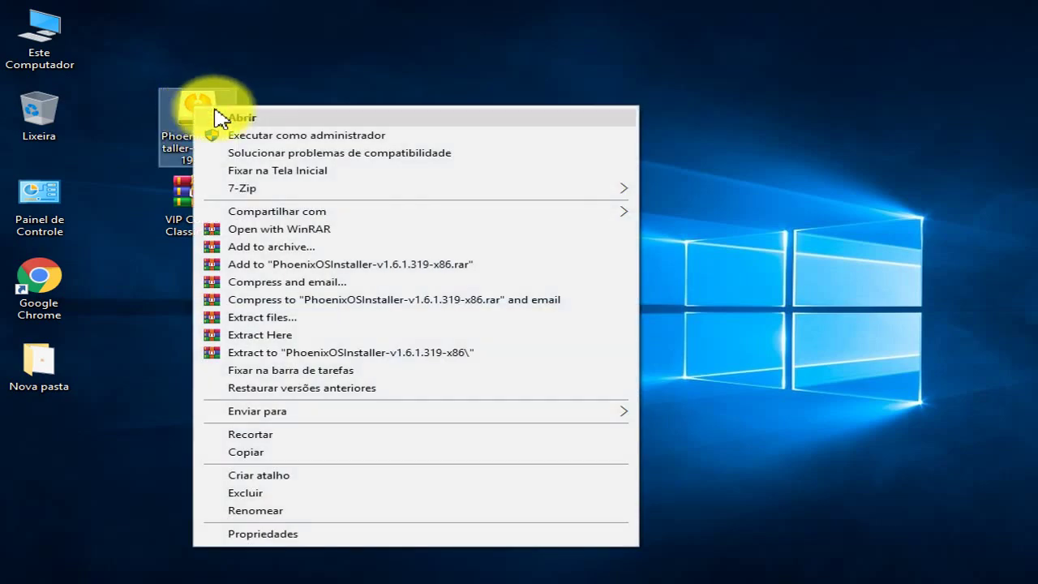
click(279, 135)
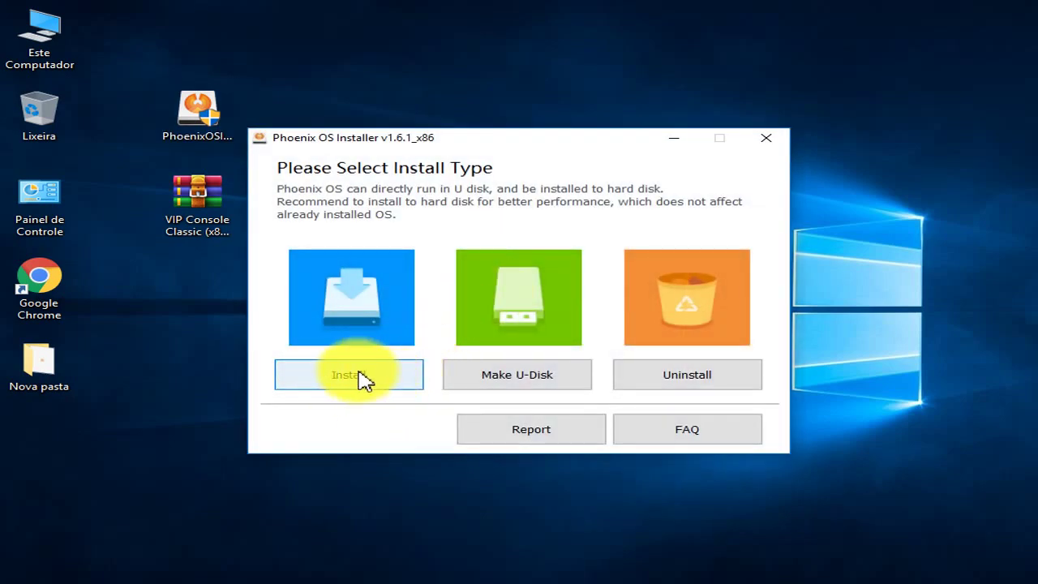
Install Phoenix OS to hard disk P: with a 16G data size
click(359, 374)
click(654, 307)
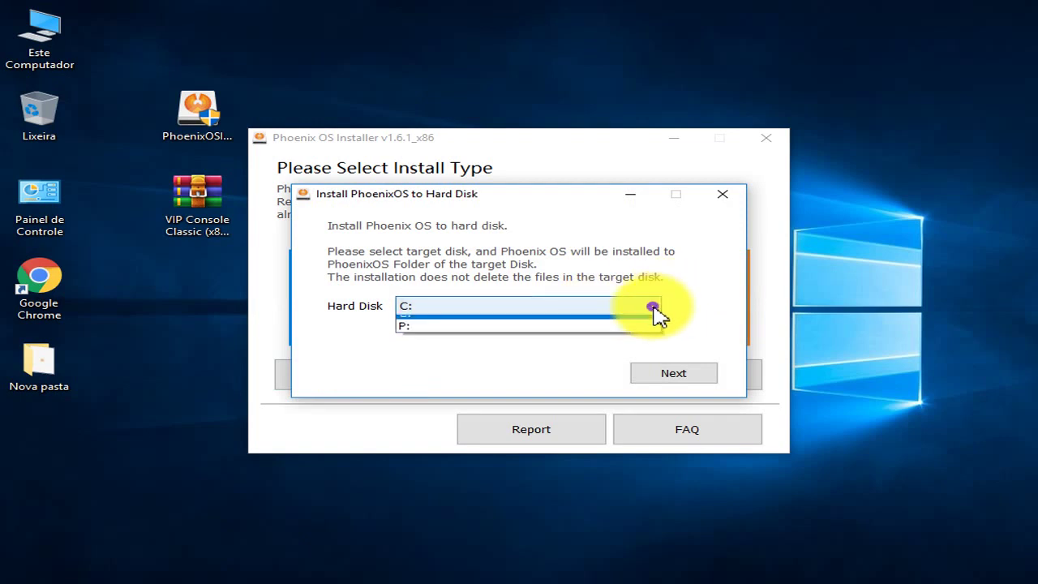
click(654, 308)
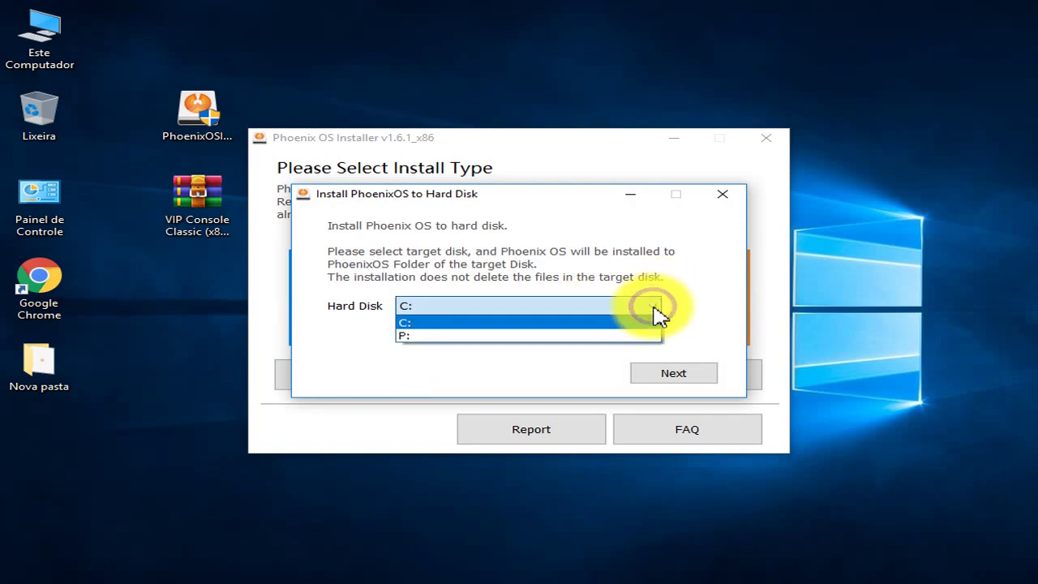
click(425, 336)
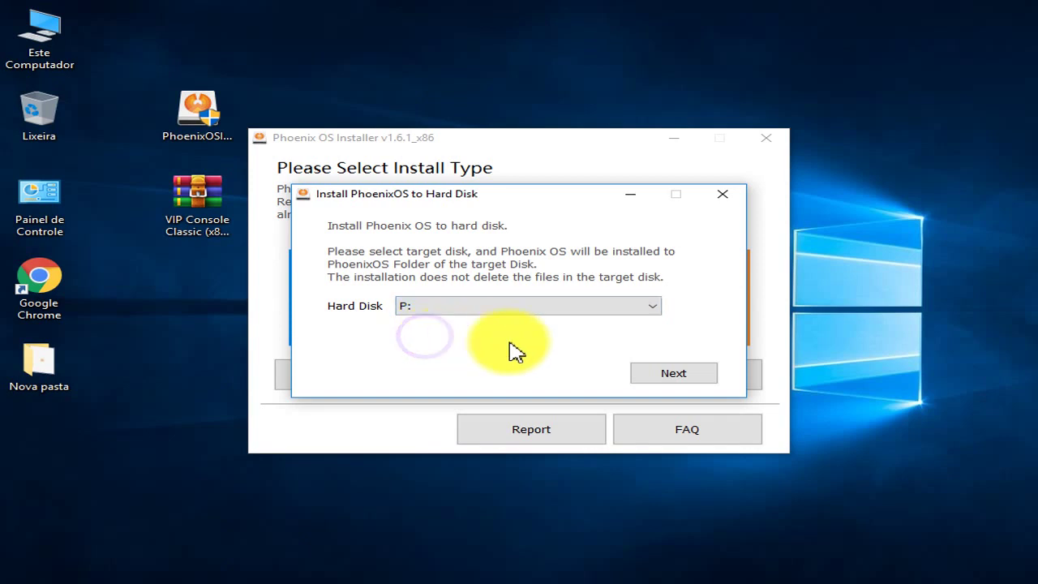
click(675, 374)
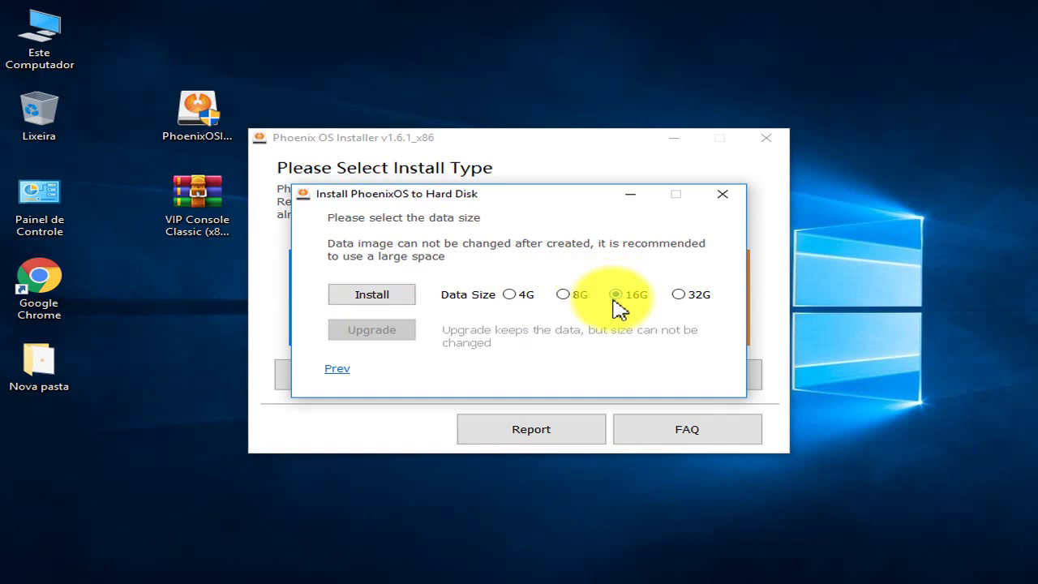
click(361, 298)
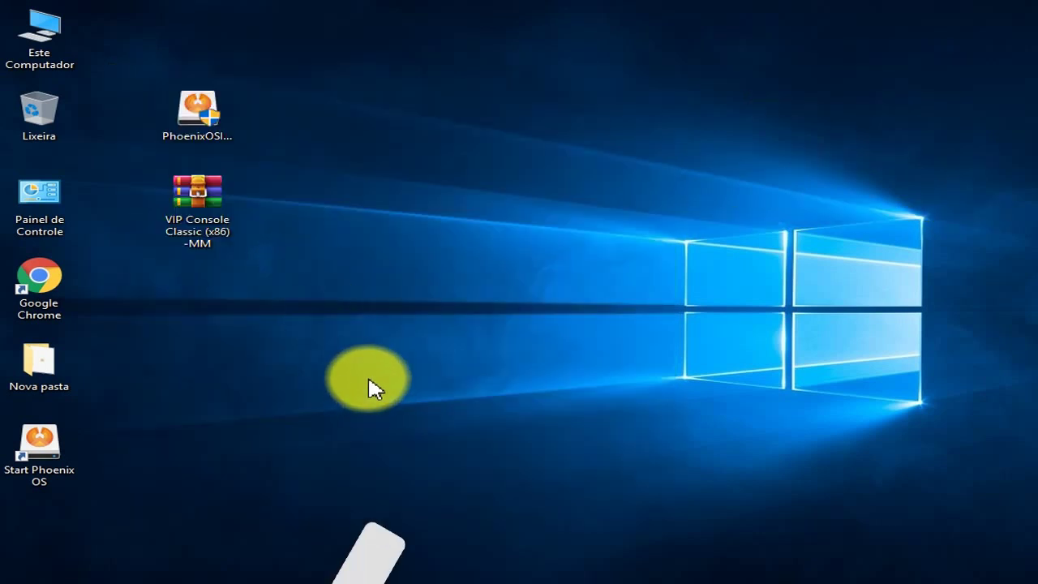
Extract the VIP Console Classic (x86) -MM archive directly onto the desktop
click(224, 229)
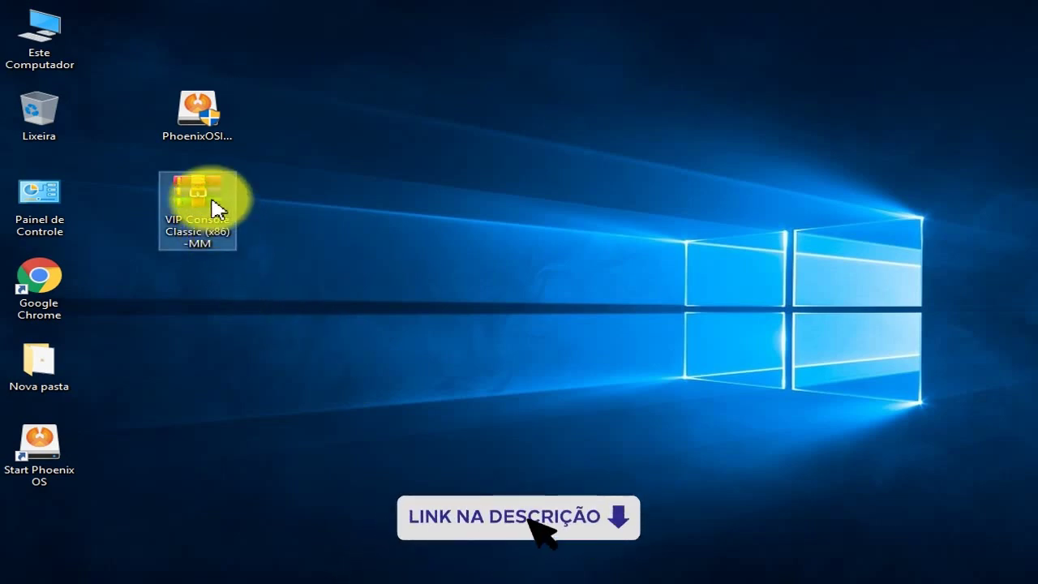
right_click(213, 203)
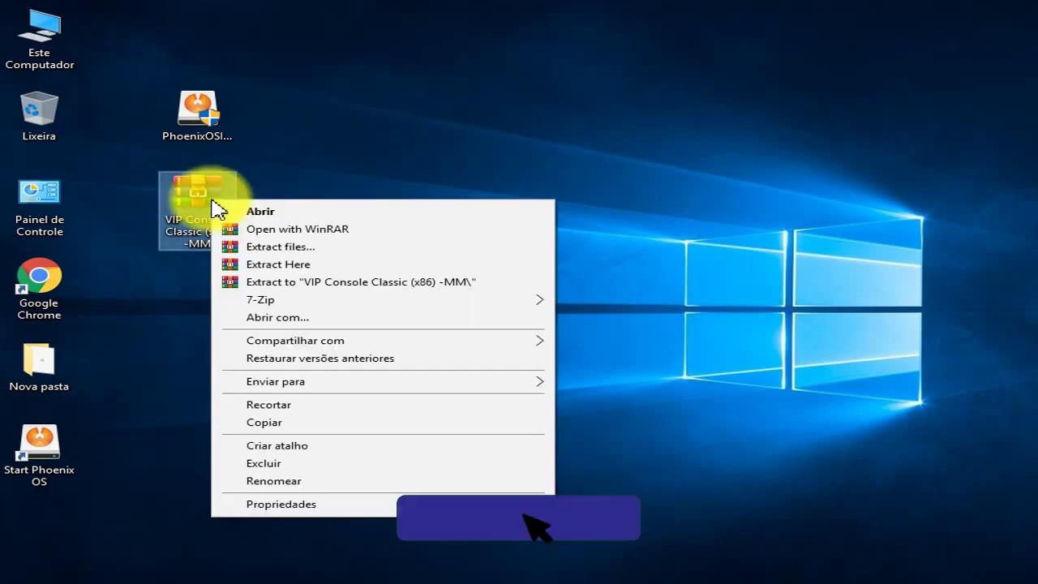
click(309, 266)
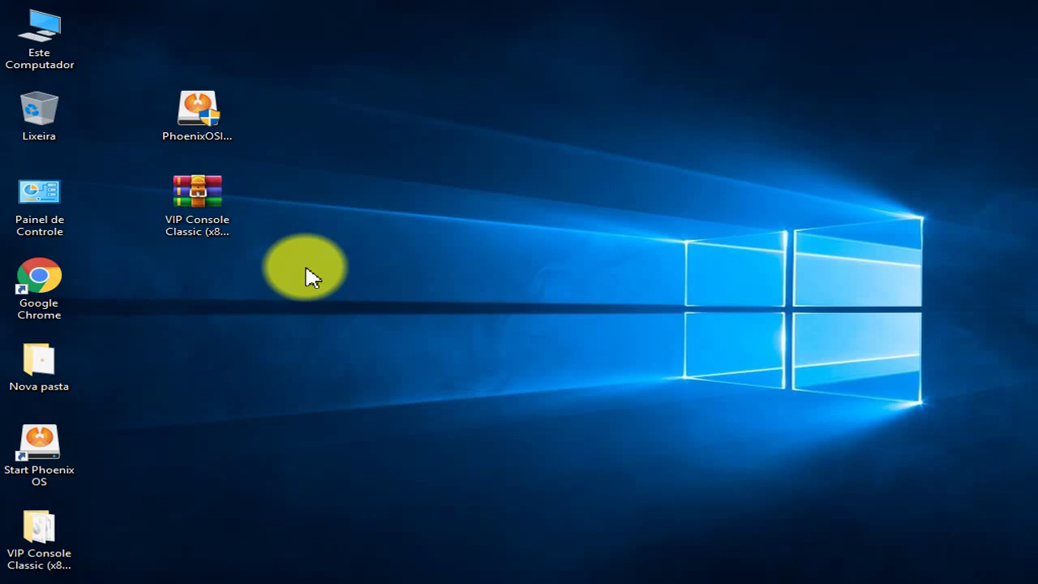
Cut the initrd, install, kernel, ramdisk and system files from the extracted VIP Console Classic (x86) -MM folder
double_click(24, 539)
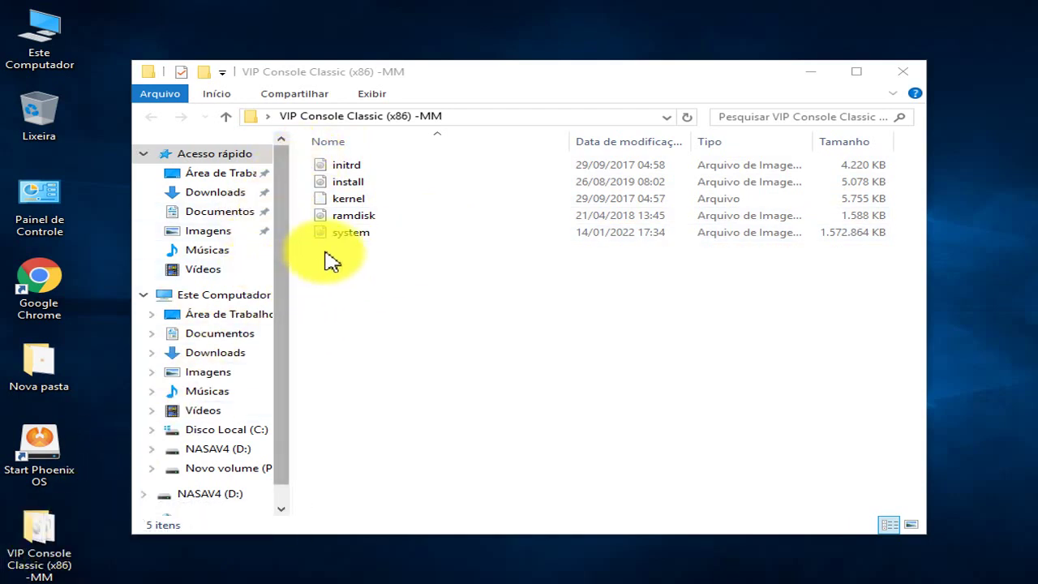
click(303, 169)
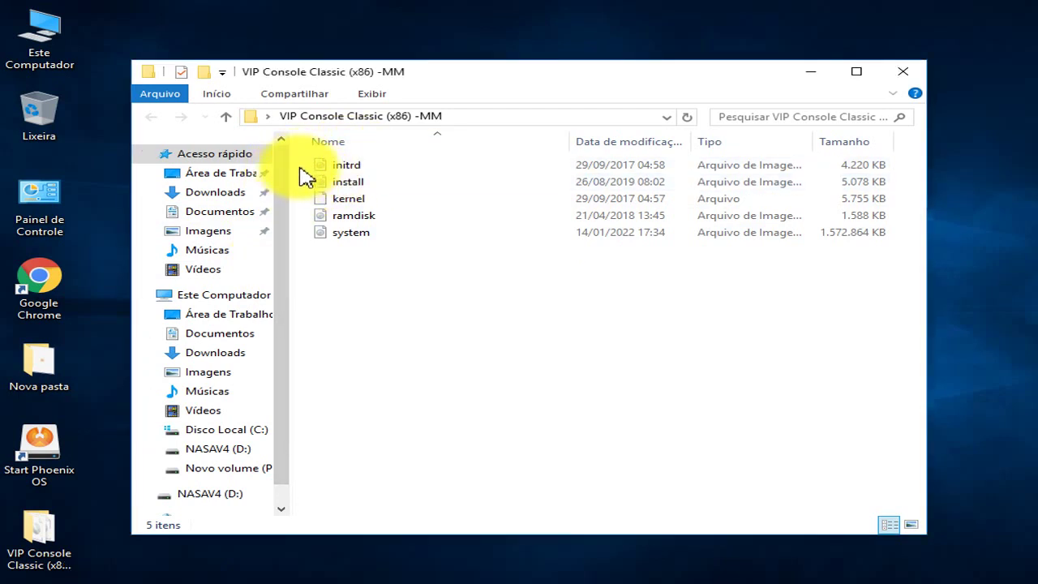
drag(302, 172, 394, 190)
right_click(390, 185)
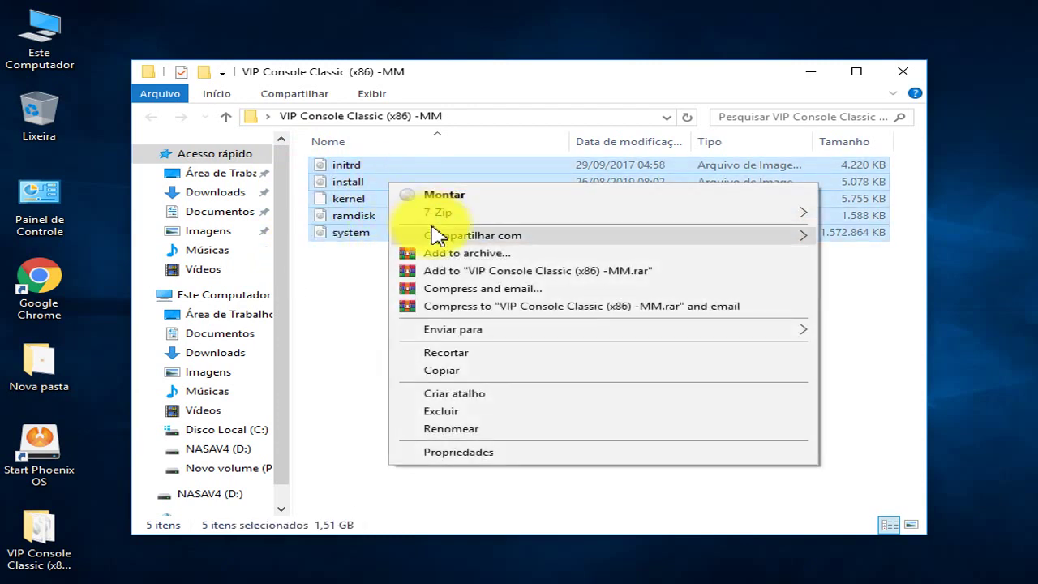
click(442, 354)
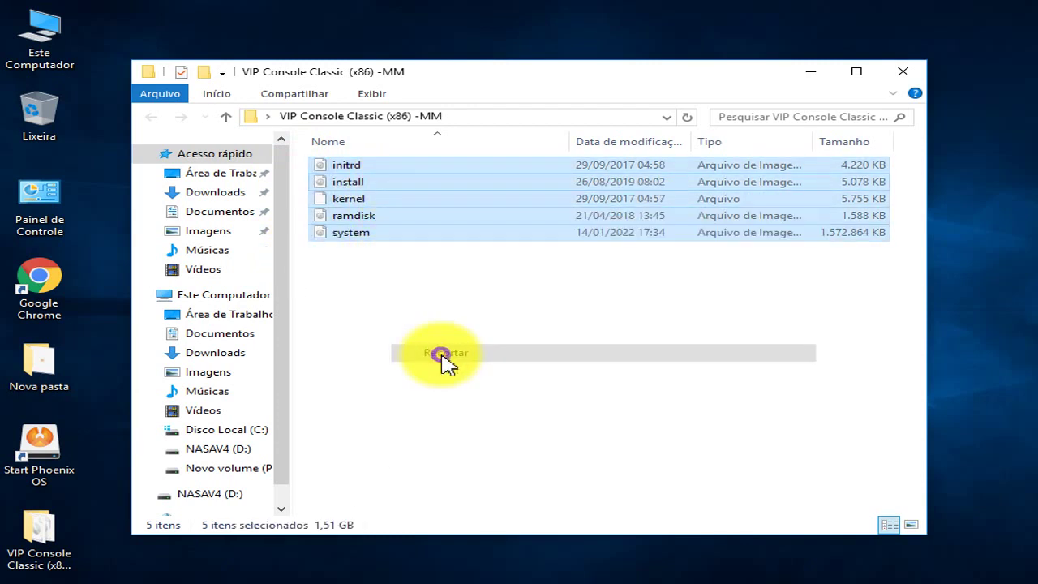
Paste the five cut system files into the PhoenixOS folder on the P: volume, replacing the files with the same names
click(205, 295)
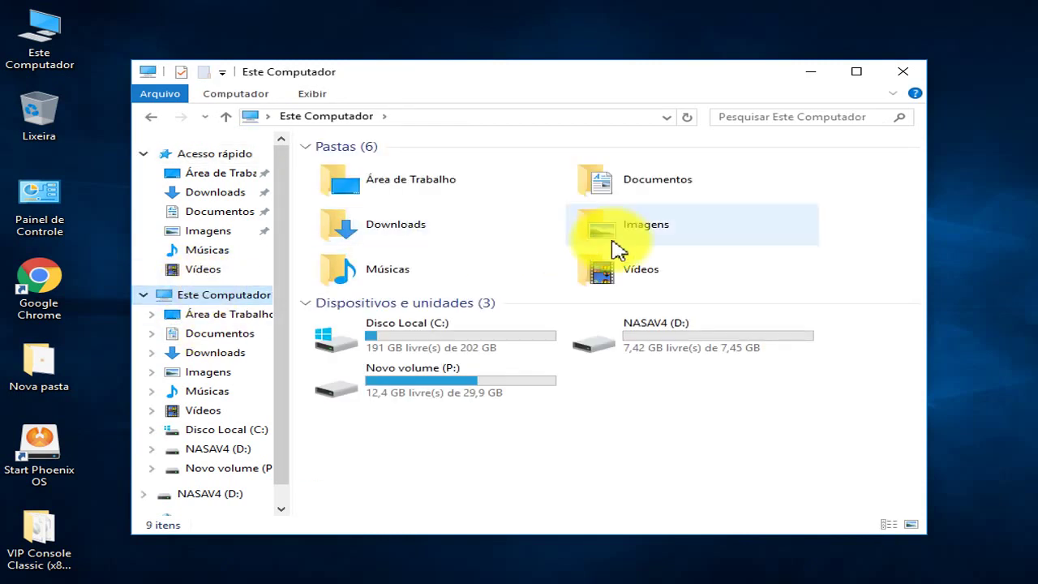
double_click(423, 399)
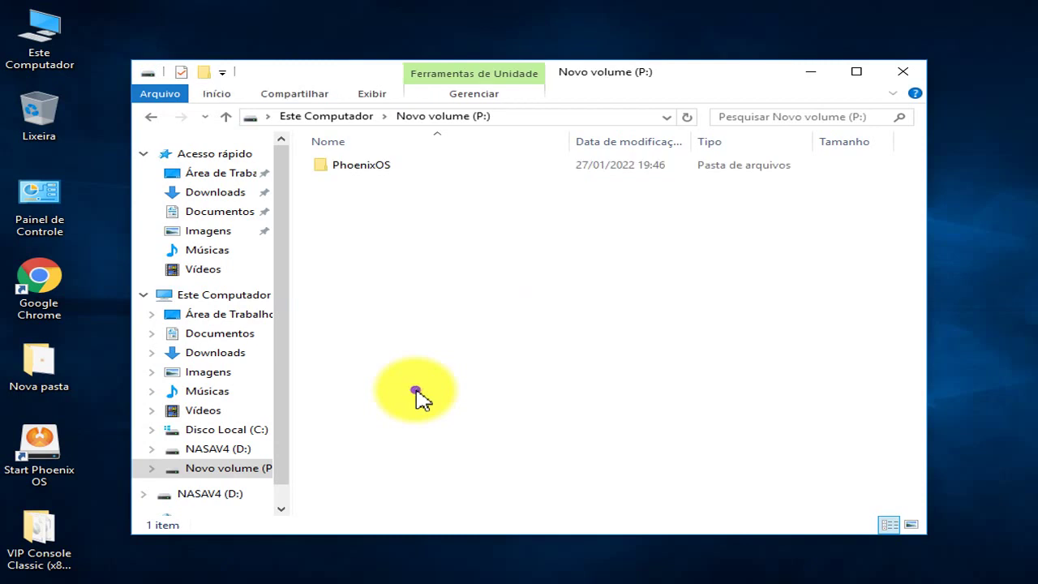
double_click(384, 174)
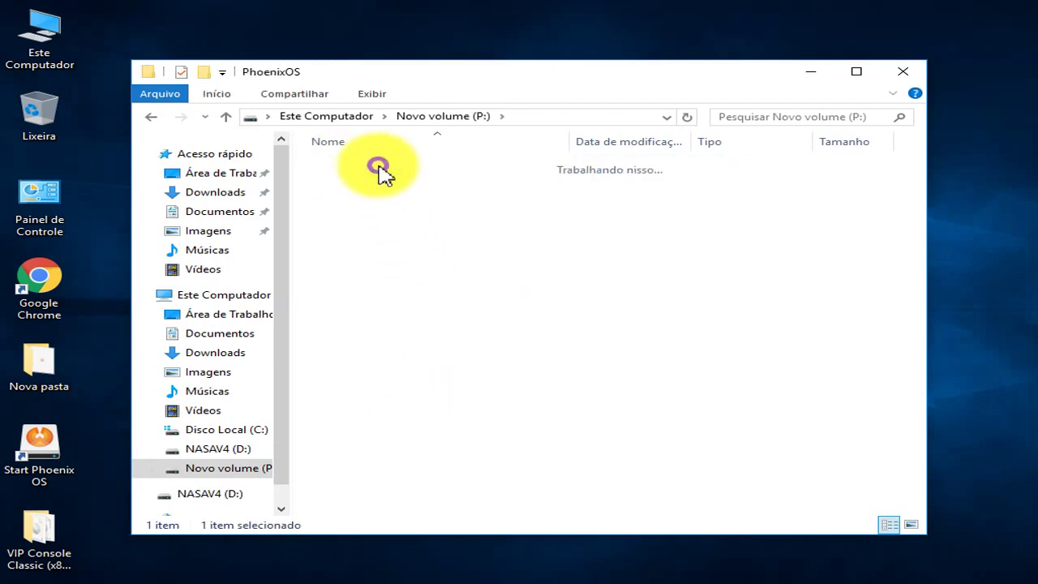
right_click(413, 369)
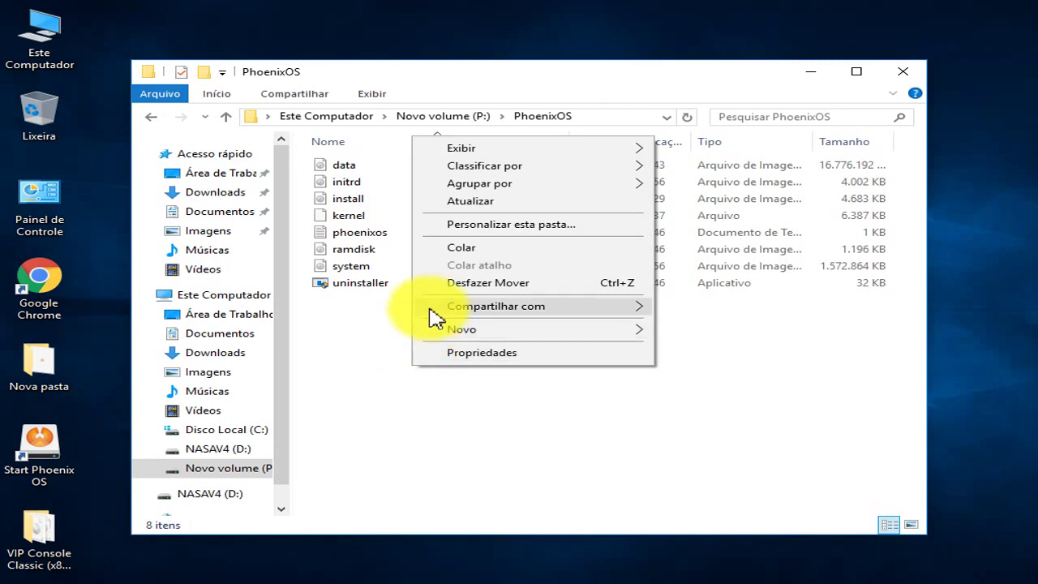
click(467, 249)
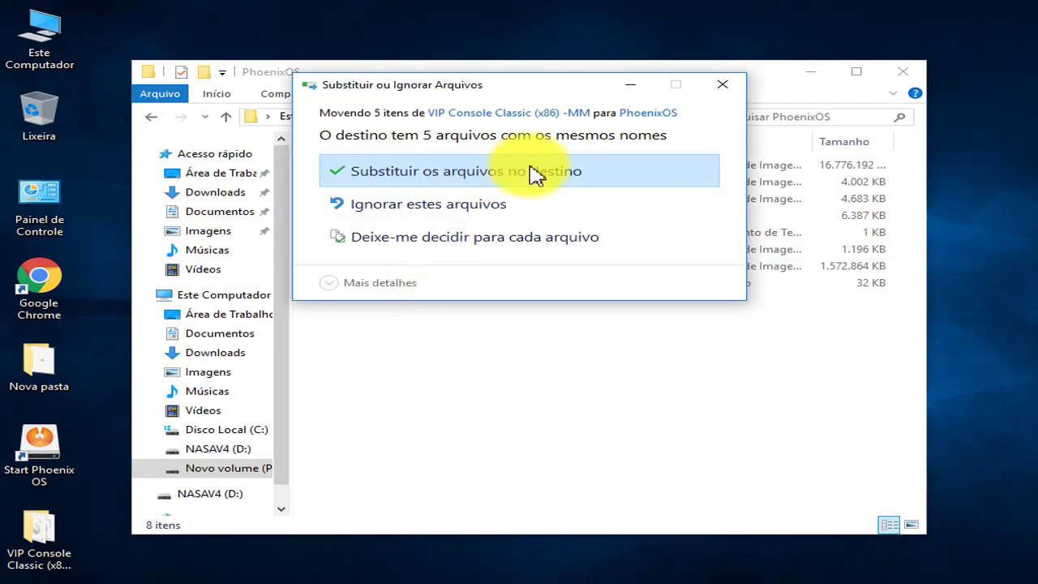
click(397, 182)
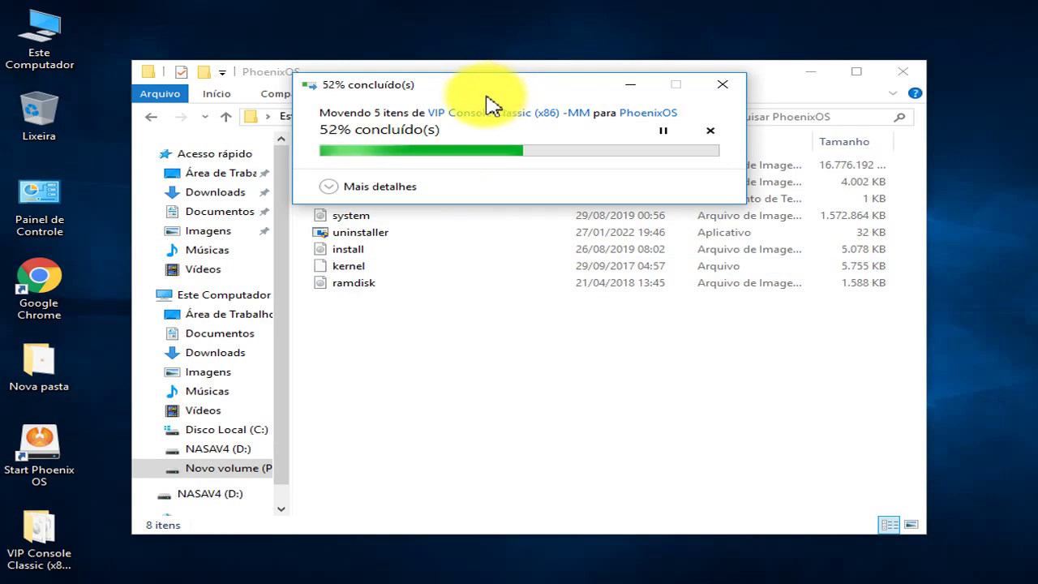
Close the PhoenixOS folder window and refresh the desktop
drag(500, 90, 445, 318)
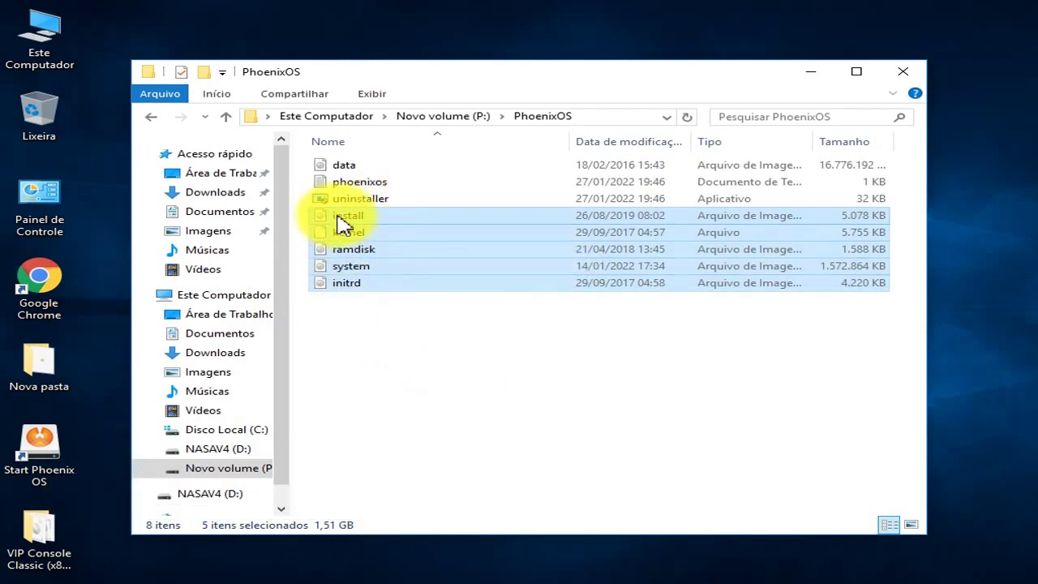
click(460, 338)
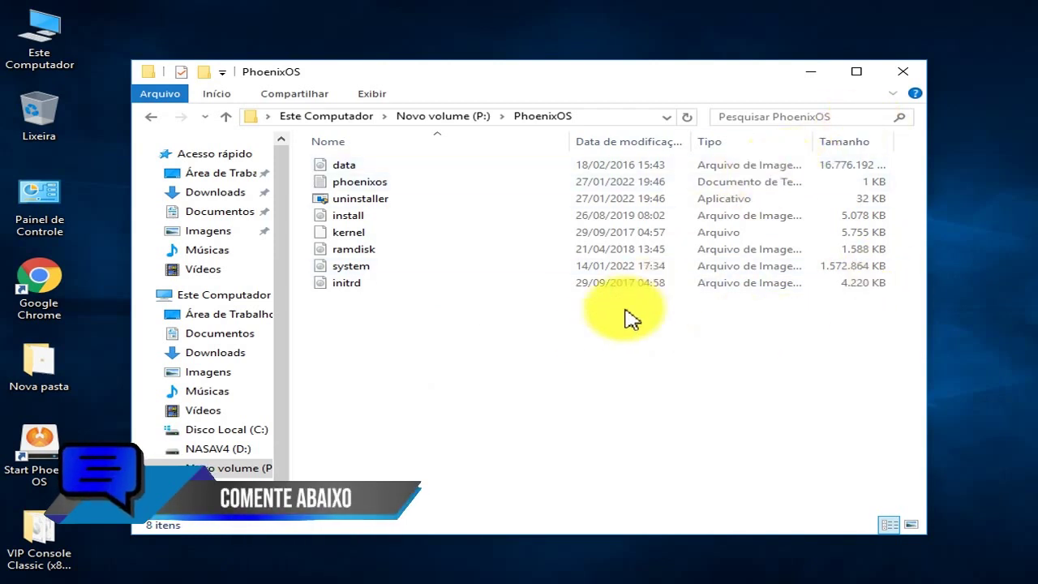
click(906, 78)
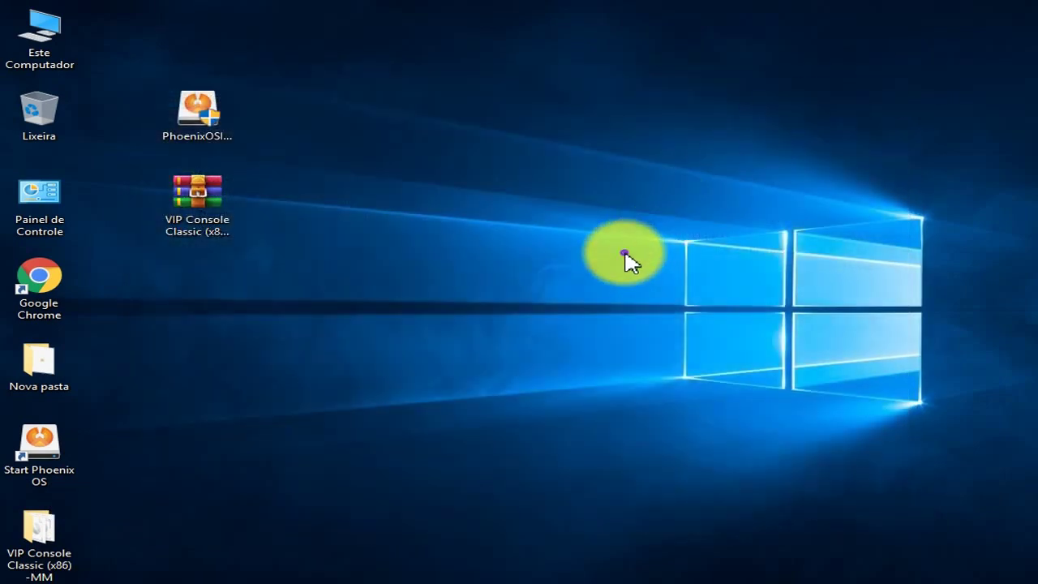
right_click(534, 241)
click(584, 290)
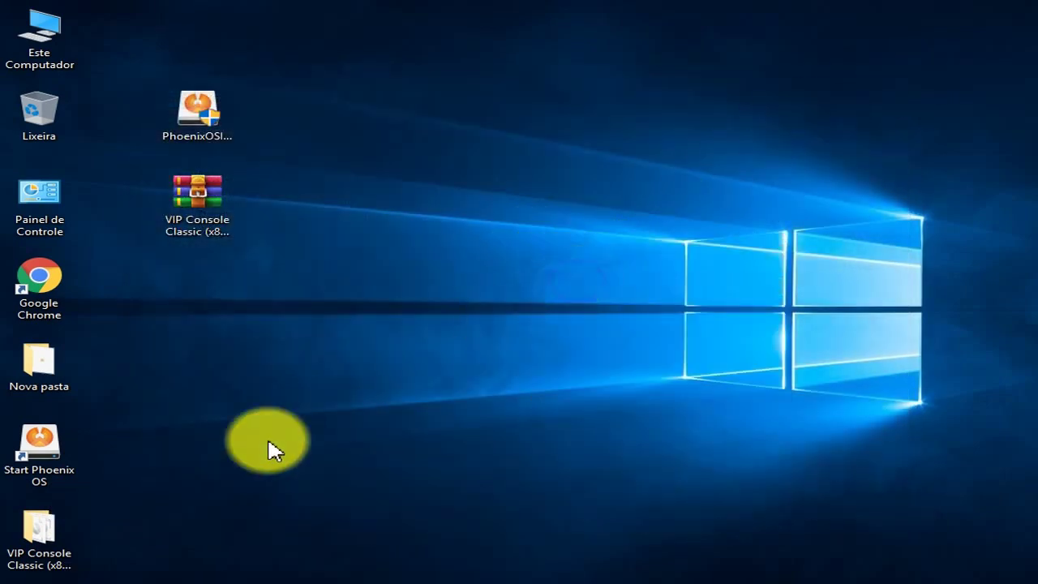
Restart the computer and choose Phoenix OS as the operating system to boot
click(21, 580)
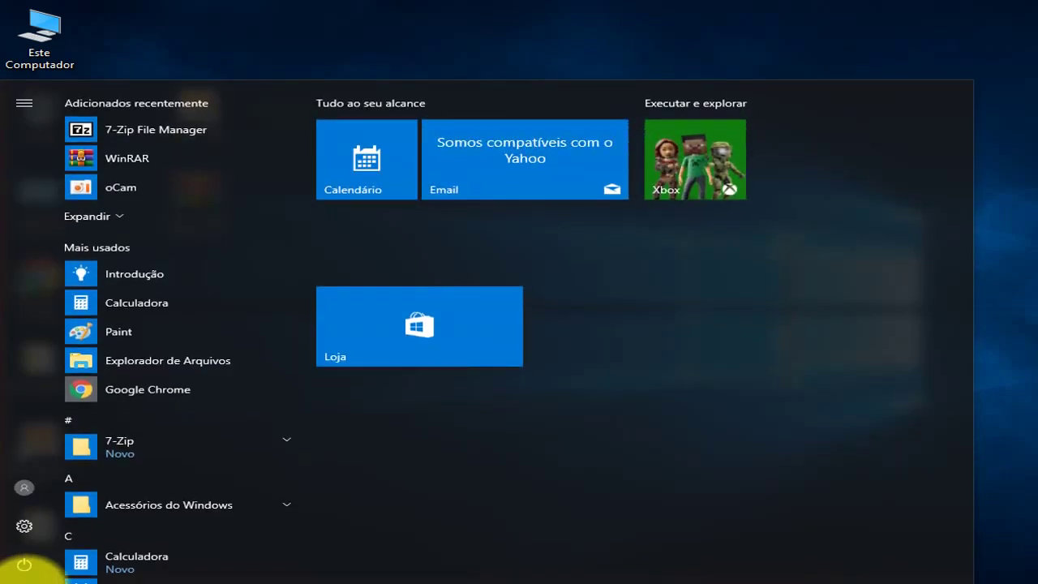
click(24, 565)
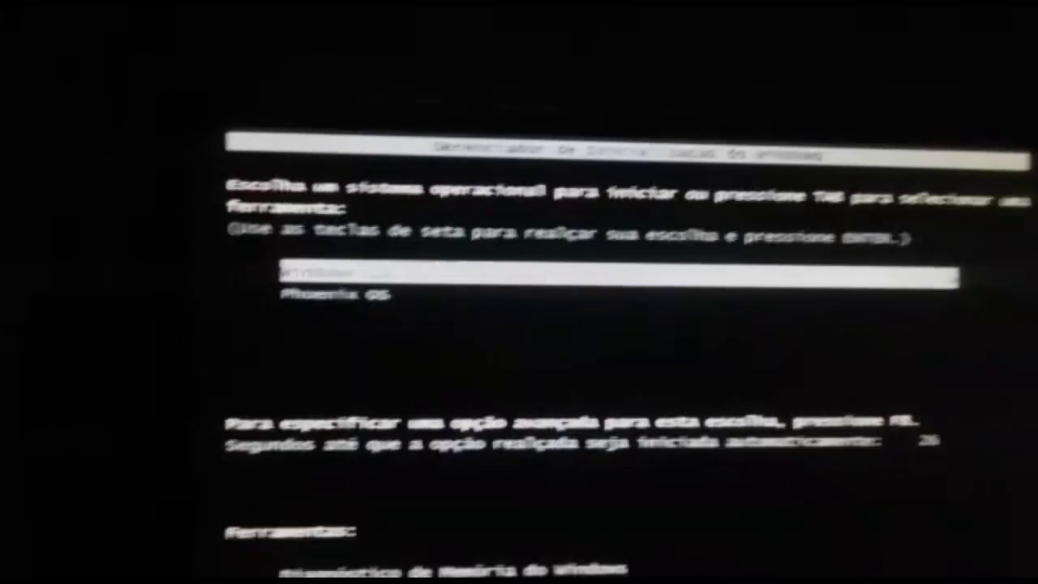
key(Down)
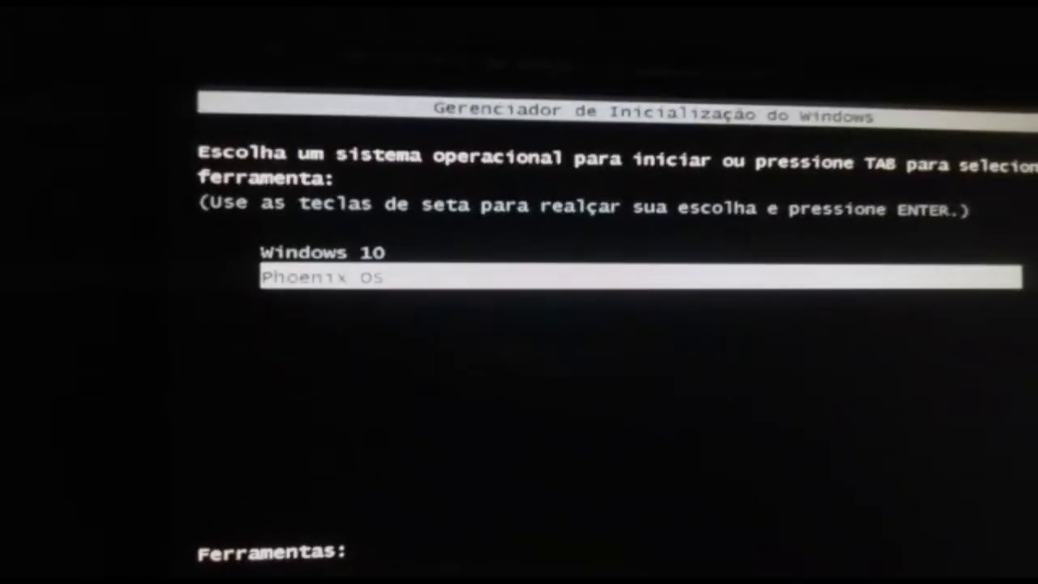
key(Return)
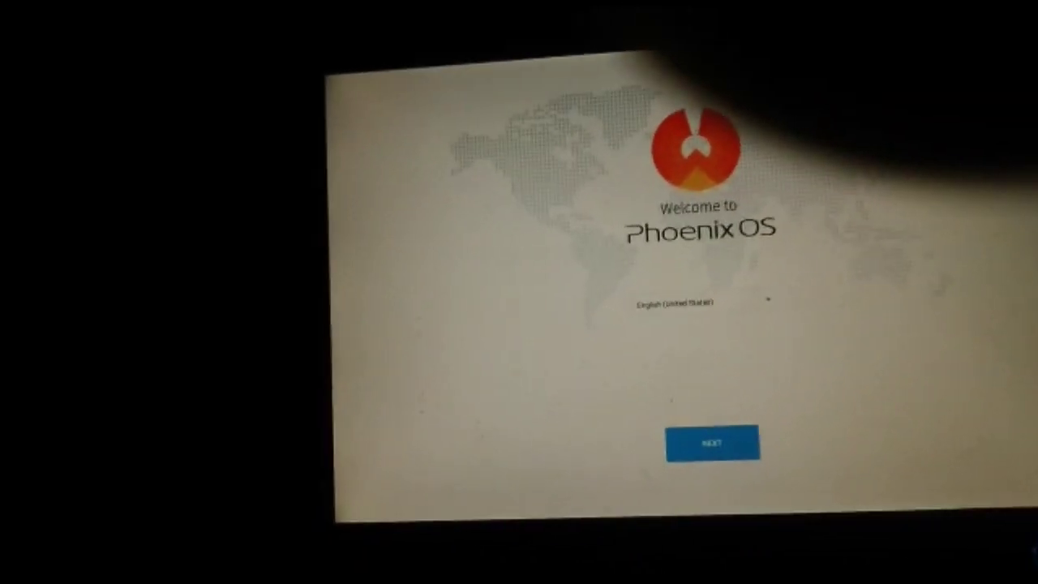
Accept English (United States) as the Phoenix OS setup language and continue to the user license agreement
click(710, 443)
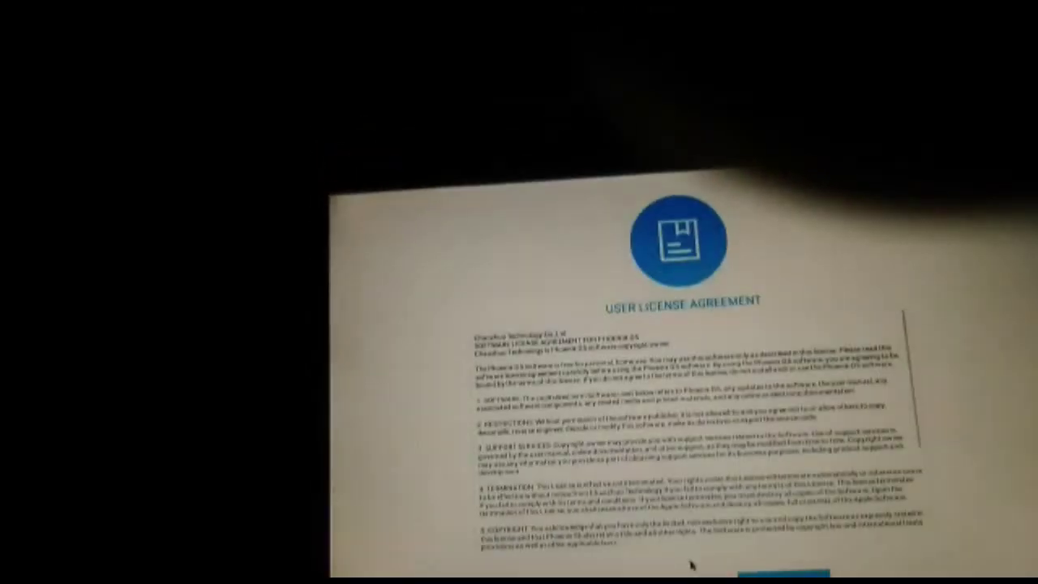